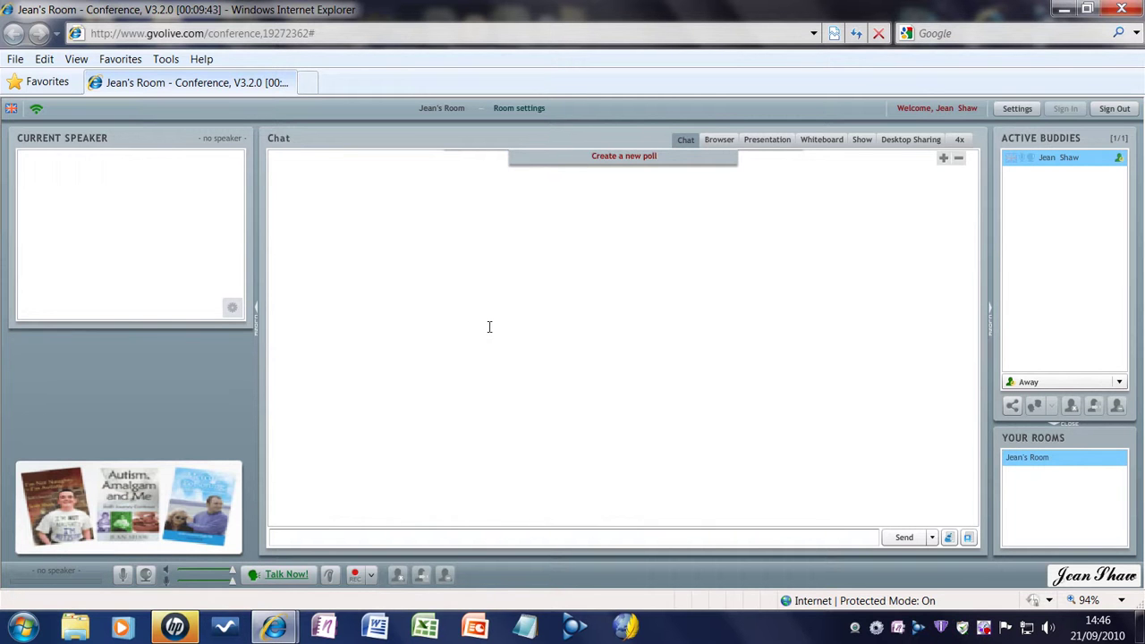
Step: Look through the available interface languages and inspect the status icons beside the active buddy
click(11, 109)
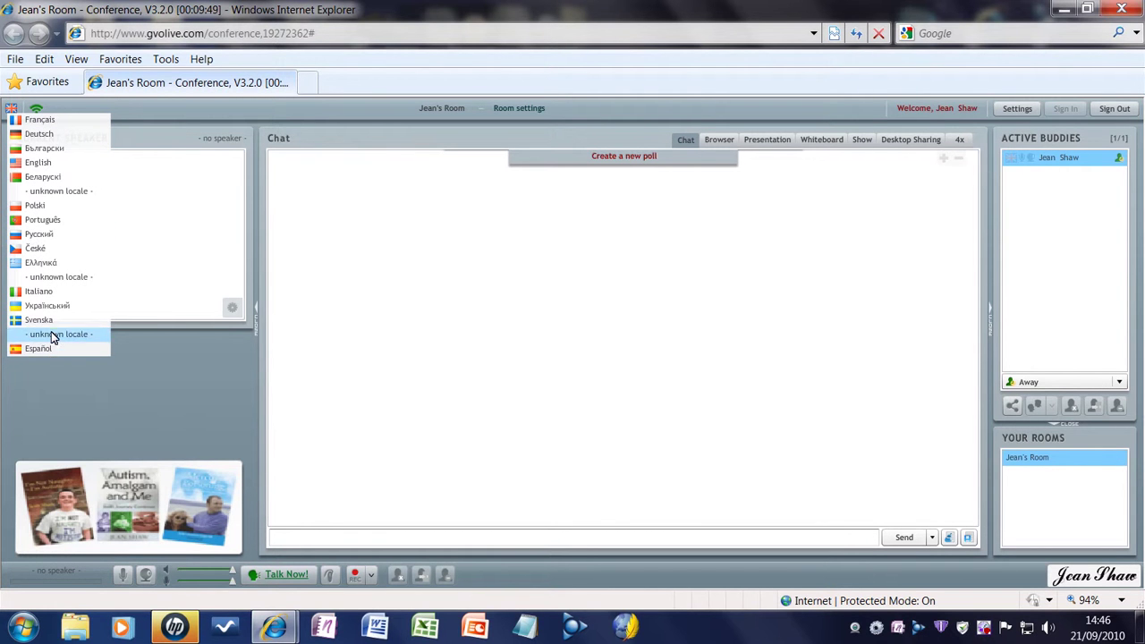
click(334, 297)
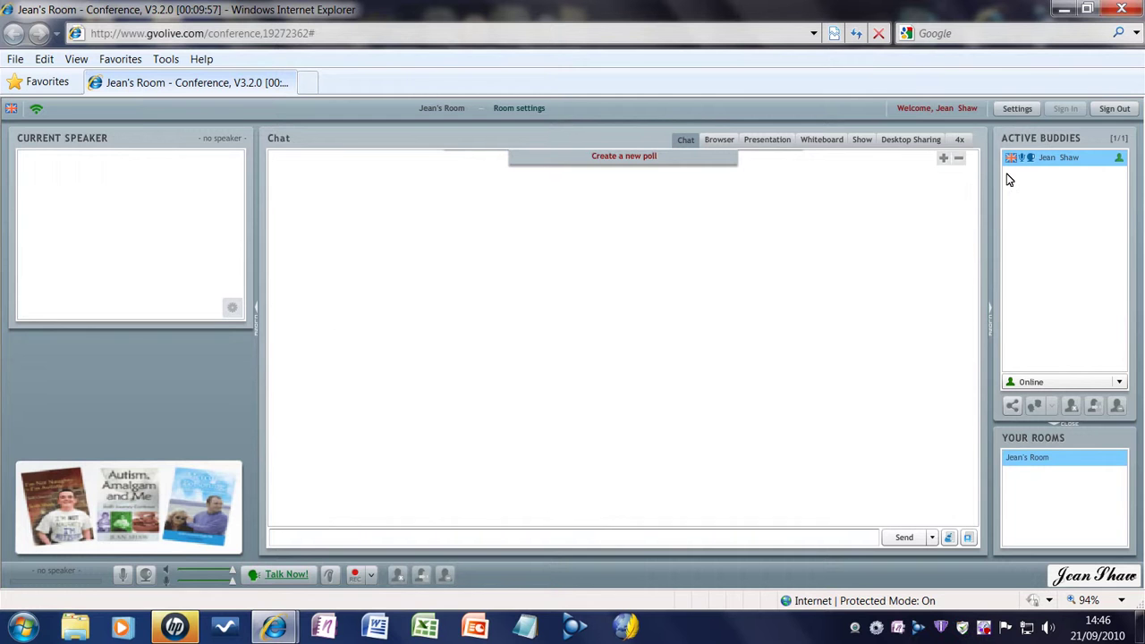
mouse_move(1014, 162)
Step: Send the message "welcome" in the room chat, and clear the chat history
click(290, 538)
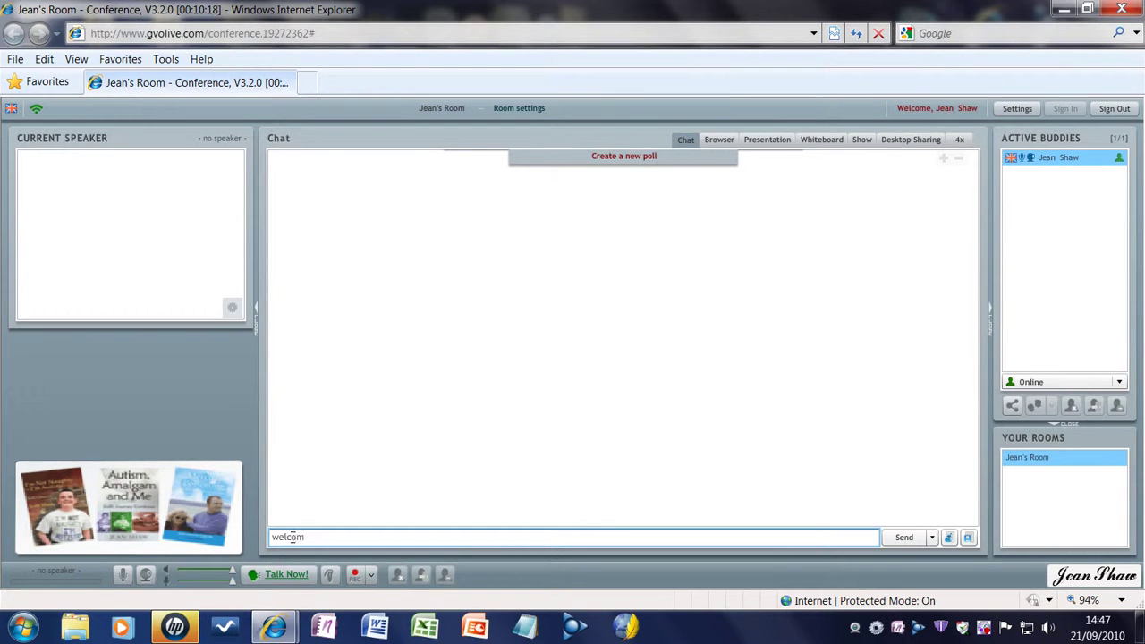
click(904, 538)
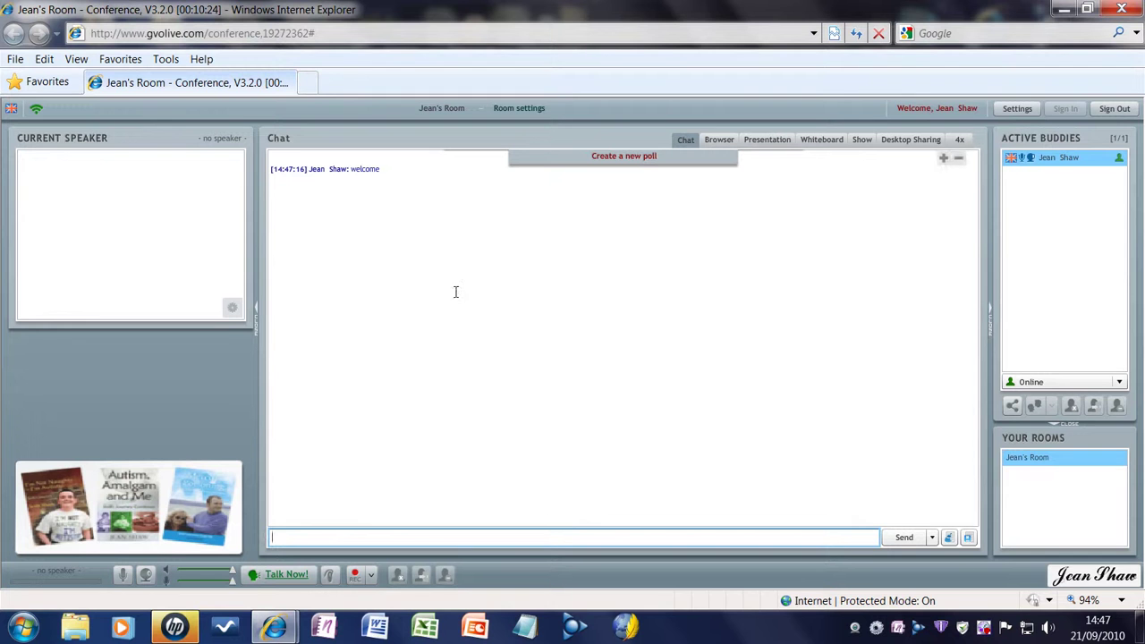
click(949, 538)
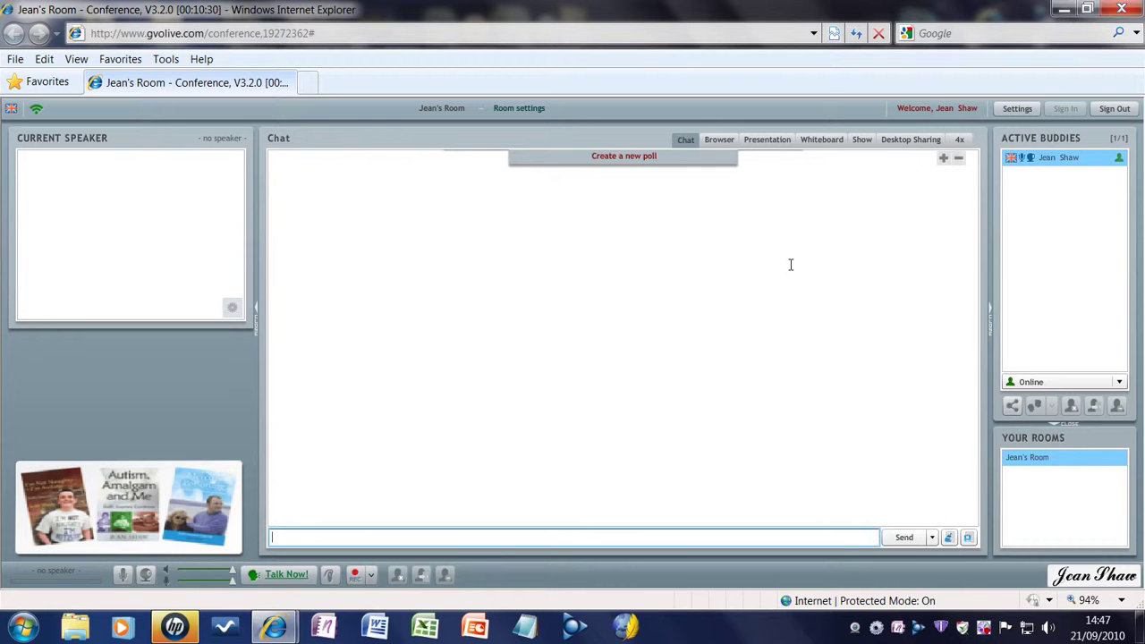
click(719, 143)
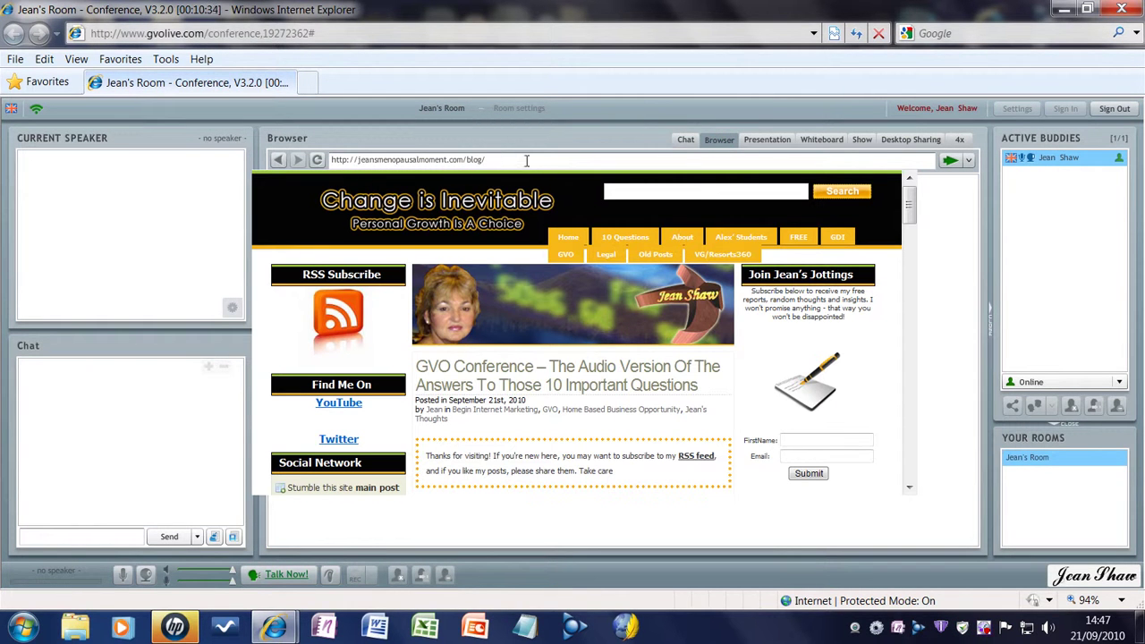
drag(503, 162, 334, 160)
key(BackSpace)
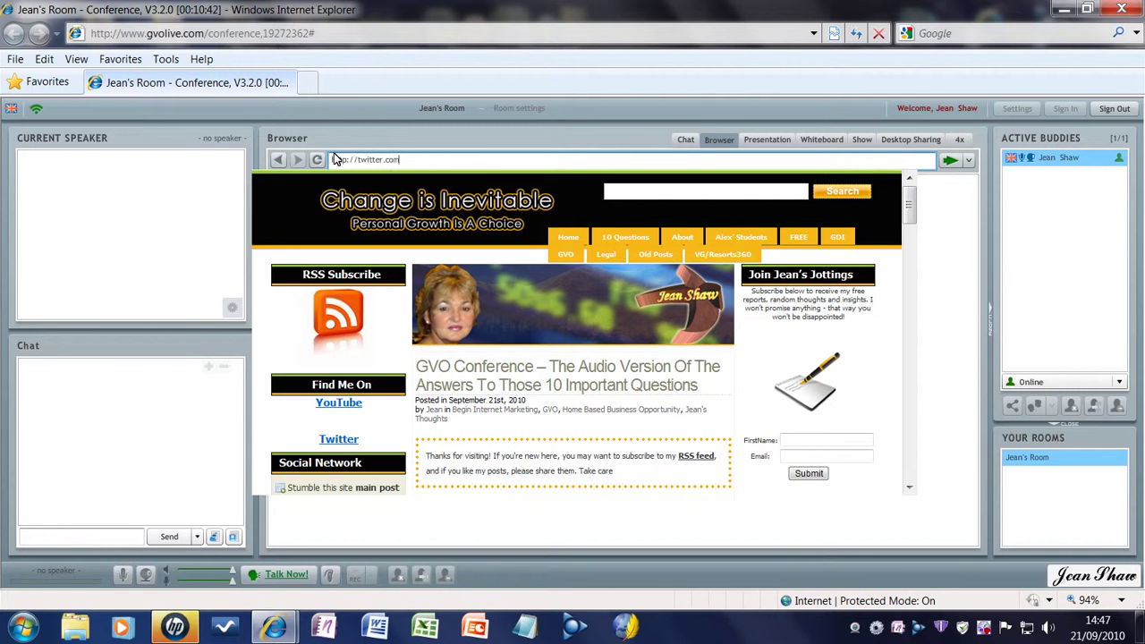
key(Return)
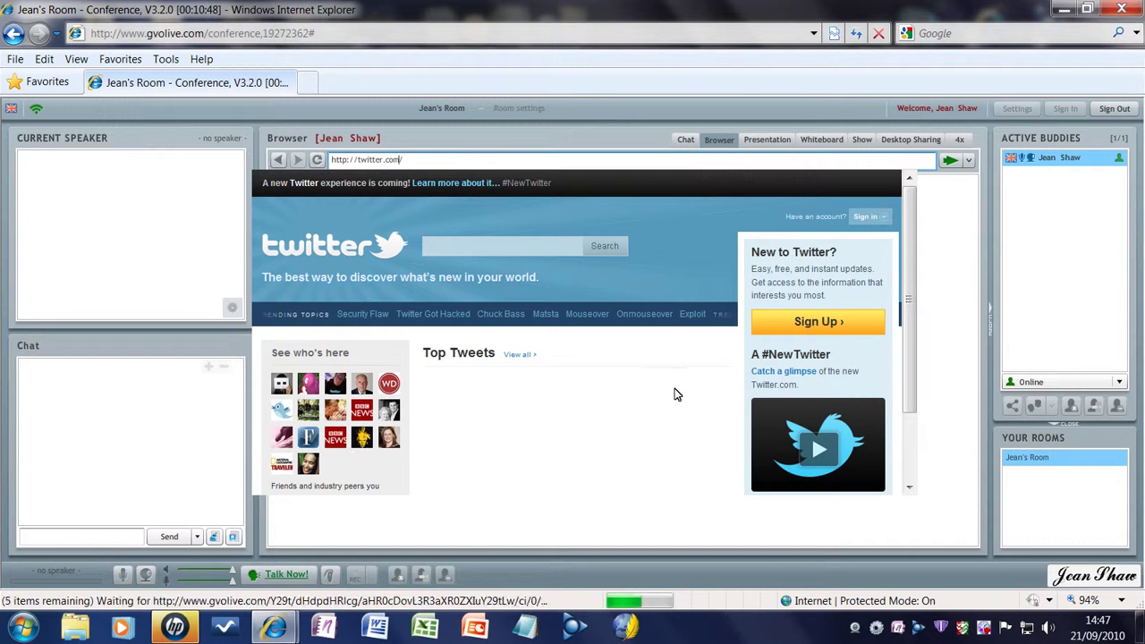
Step: Show the presentation upload list and look at the file picker for adding presentations, closing it without choosing a file
click(771, 141)
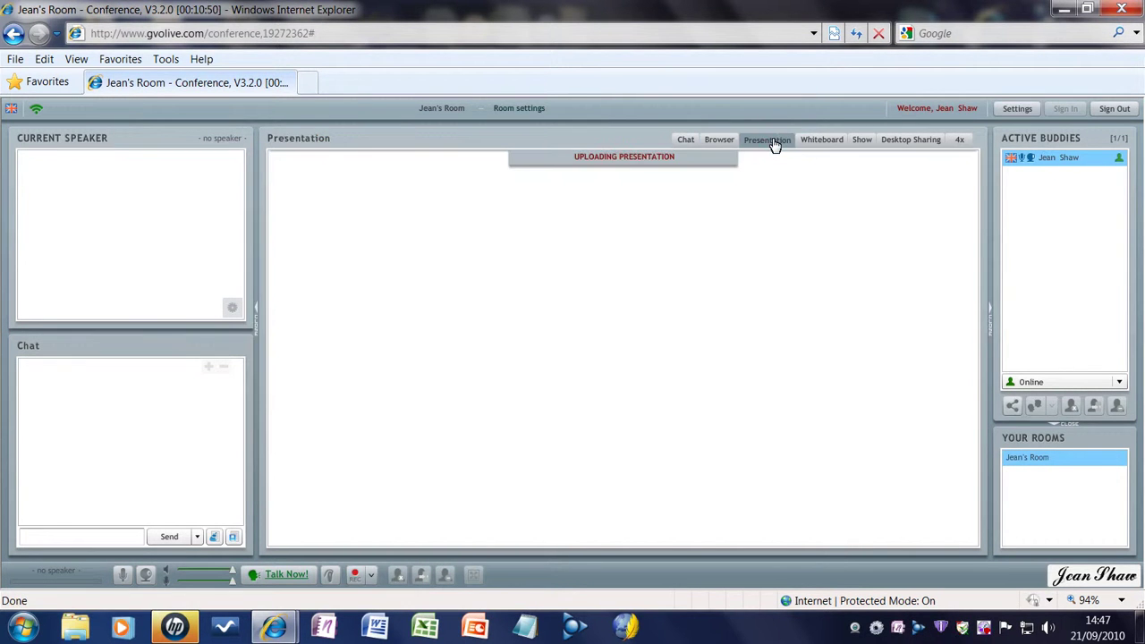
click(619, 162)
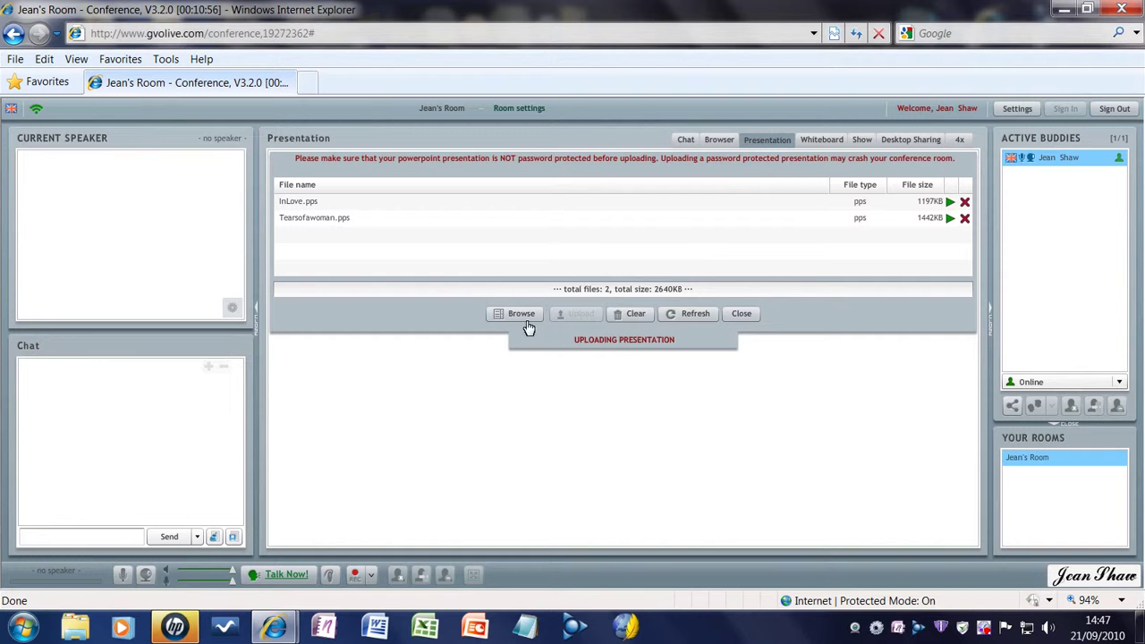
click(513, 315)
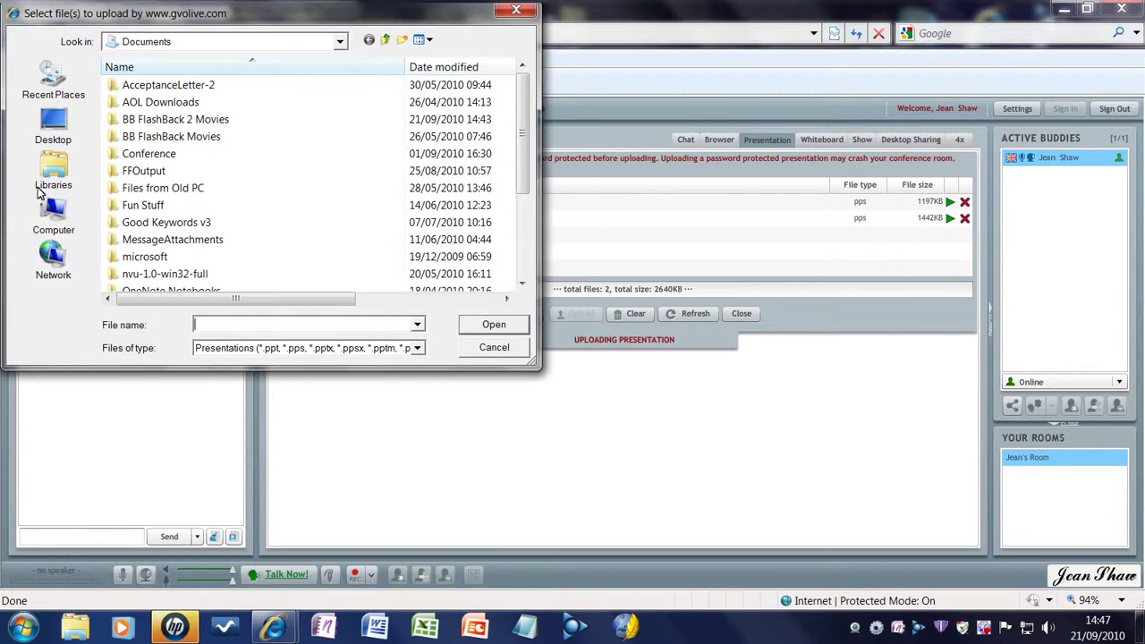
click(517, 10)
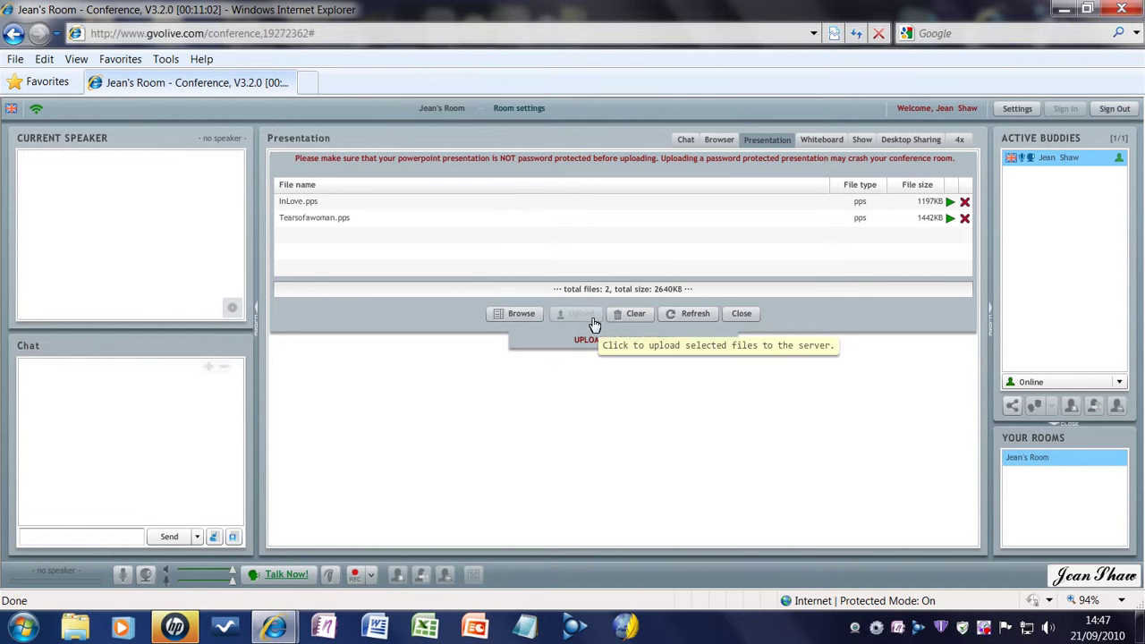
Step: Present Tearsofawoman.pps with the drawing tools hidden, advancing to slide 2 and briefly running automatic playback
click(952, 219)
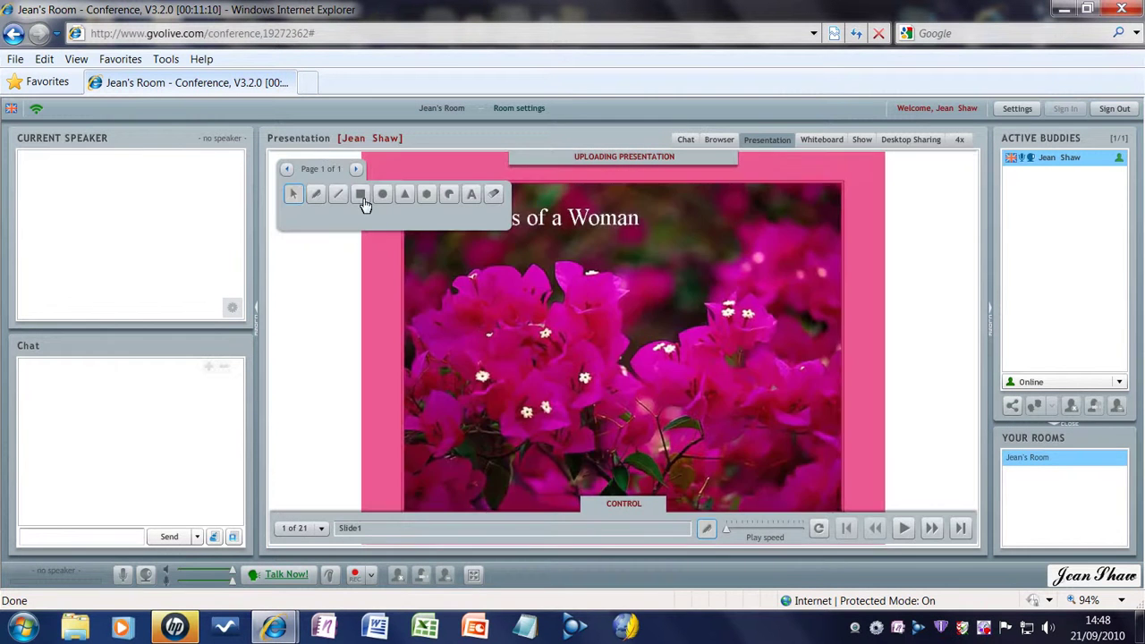
click(706, 529)
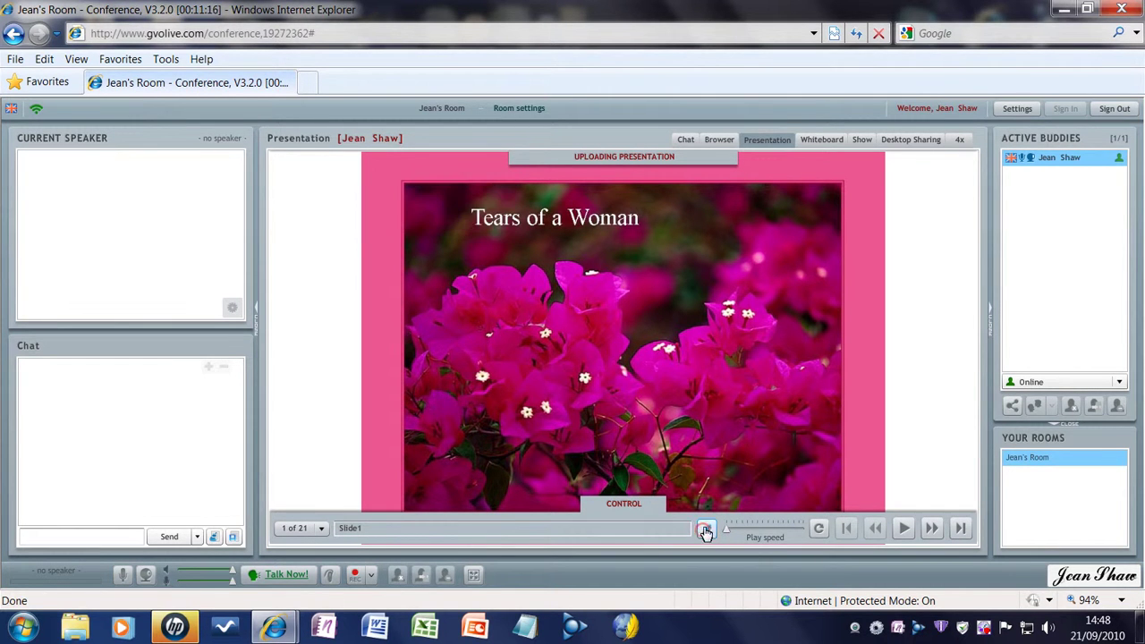
click(932, 530)
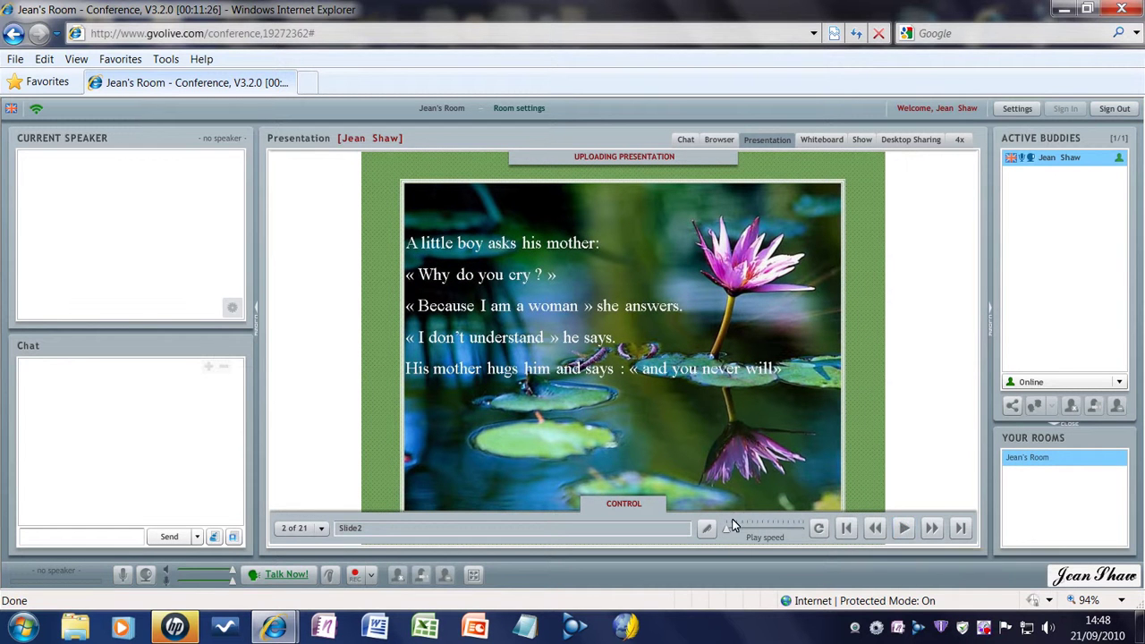
click(905, 530)
click(905, 530)
Step: Write a large freehand "Hello" across the whiteboard with the pencil, using a thick blue line
click(823, 143)
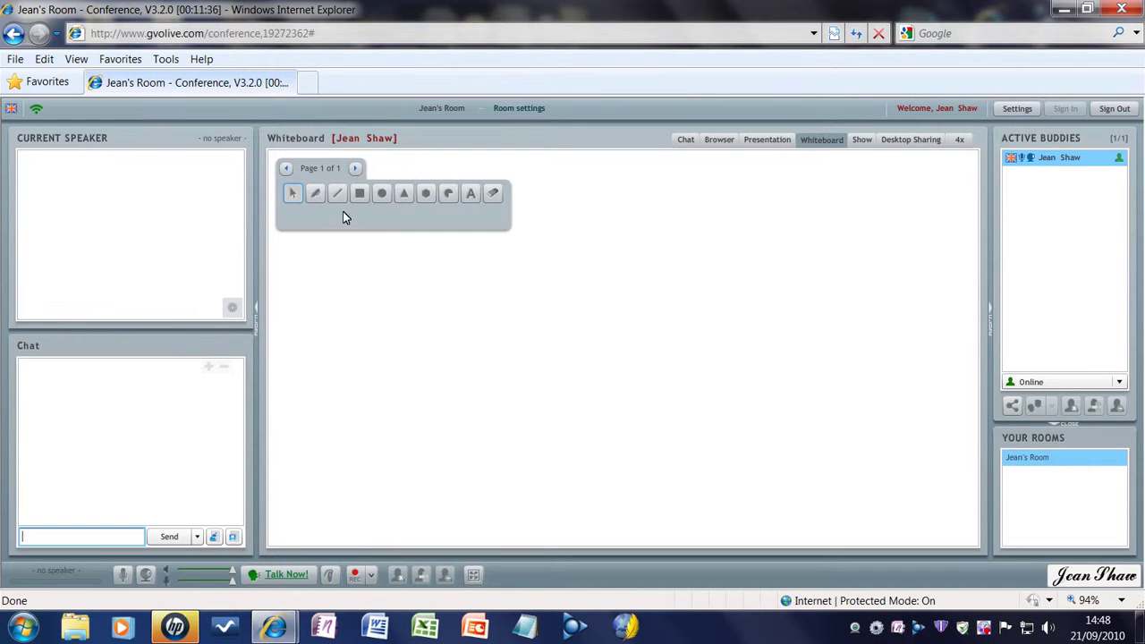
click(381, 194)
drag(354, 253, 453, 394)
drag(582, 469, 795, 490)
click(316, 196)
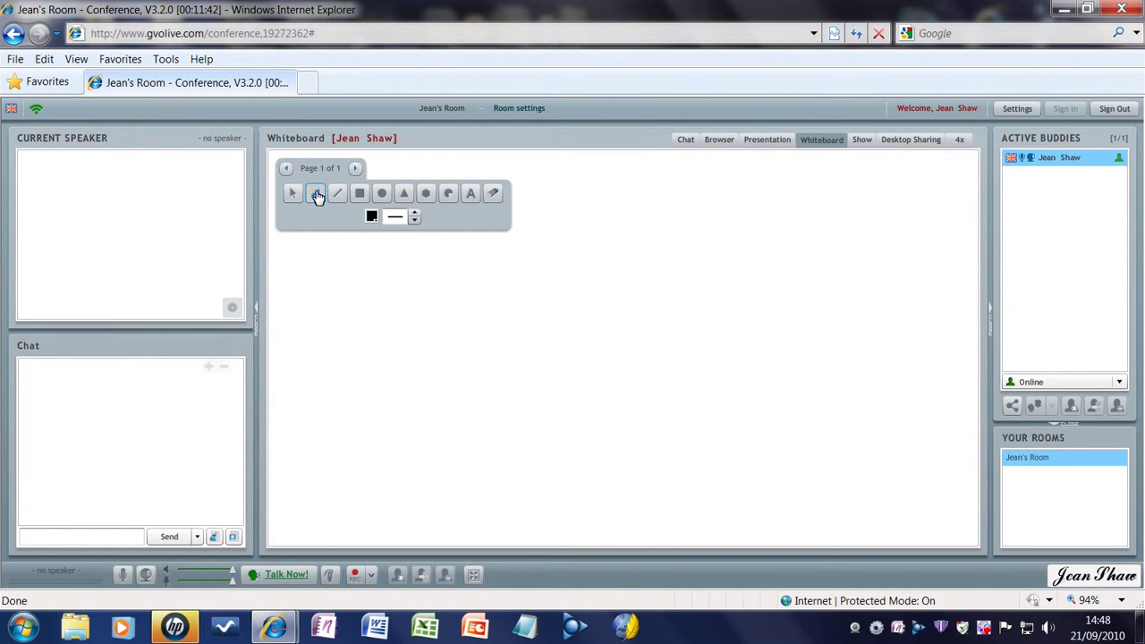
click(415, 222)
click(415, 214)
click(416, 215)
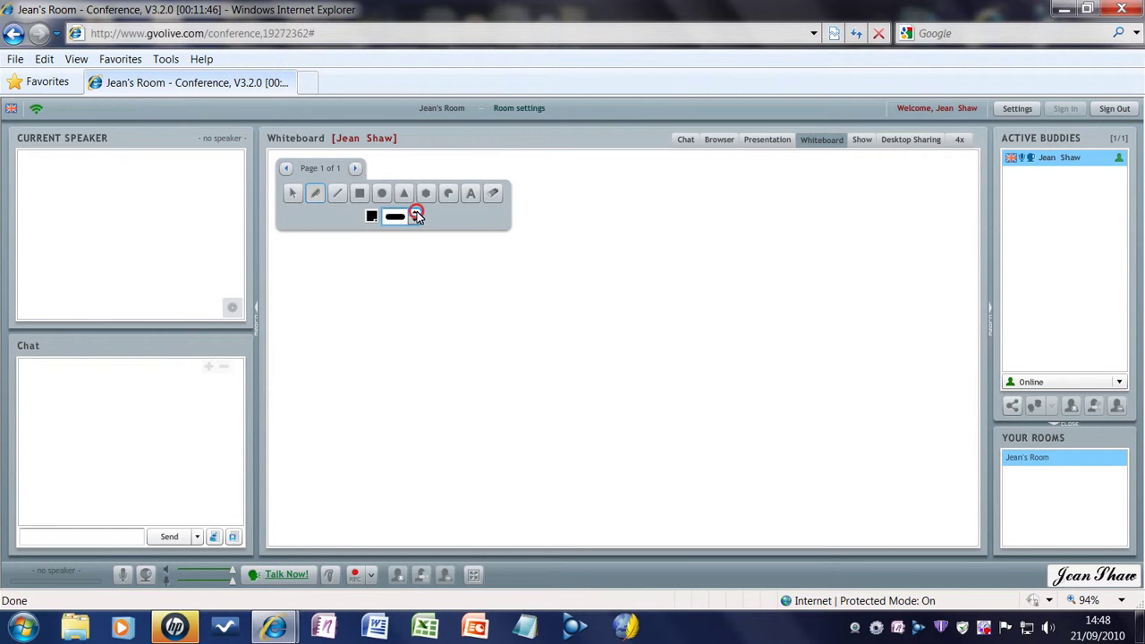
click(371, 215)
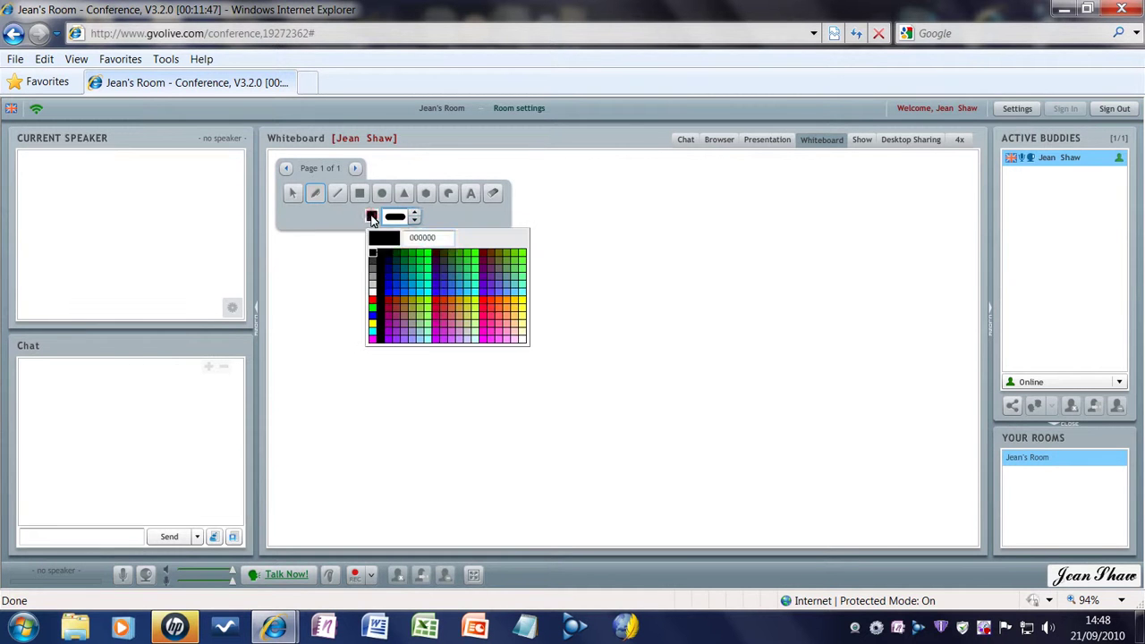
click(389, 285)
mouse_move(349, 267)
mouse_down()
mouse_move(354, 358)
mouse_move(427, 287)
mouse_move(497, 397)
mouse_move(517, 405)
mouse_move(636, 374)
mouse_move(736, 240)
mouse_move(904, 335)
mouse_move(864, 373)
mouse_move(884, 359)
mouse_up()
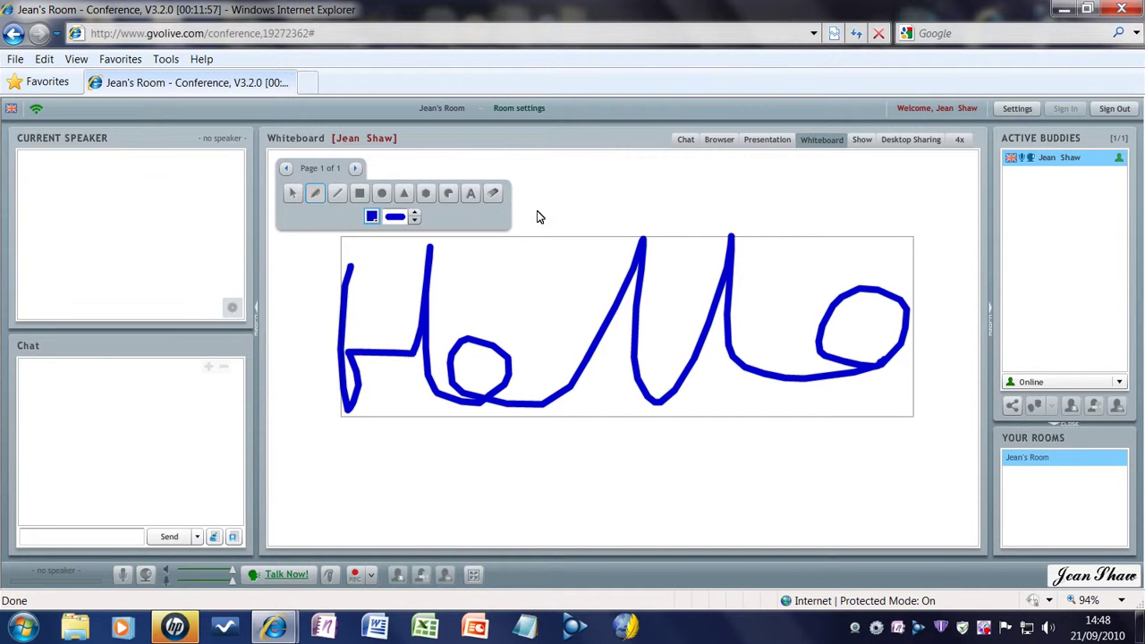
Step: Add a text box above the handwriting on the whiteboard and append "Hello" to its placeholder text
click(471, 194)
drag(569, 195, 737, 264)
click(591, 212)
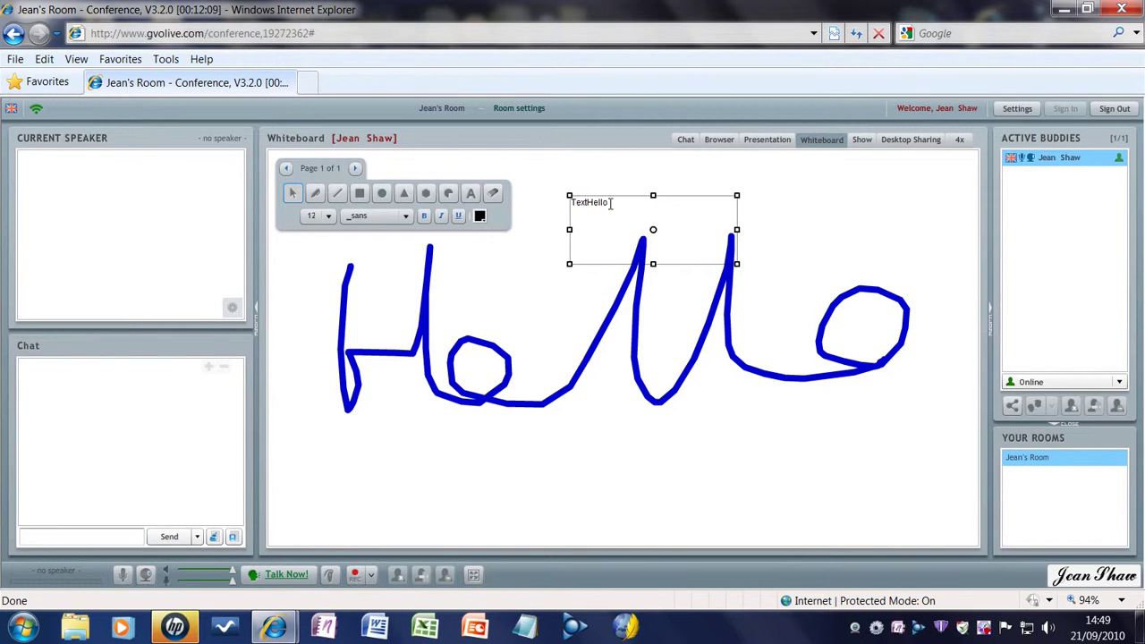
Step: Format the text box's wording as bold, italic and underlined in the _typewriter font at size 18
drag(611, 202, 565, 203)
click(424, 216)
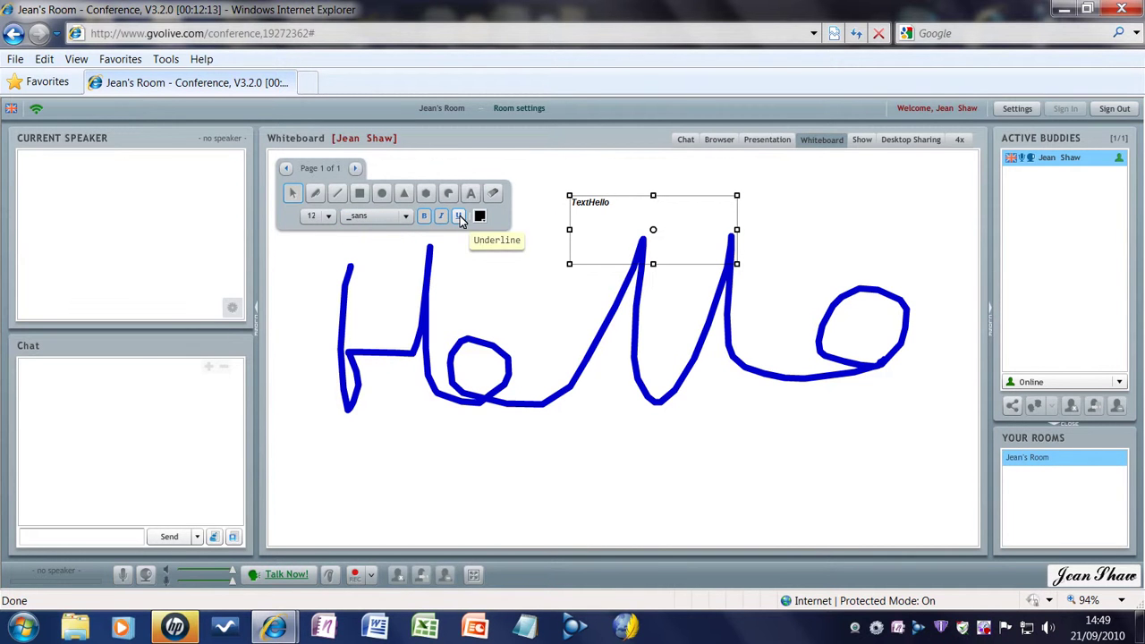
click(459, 217)
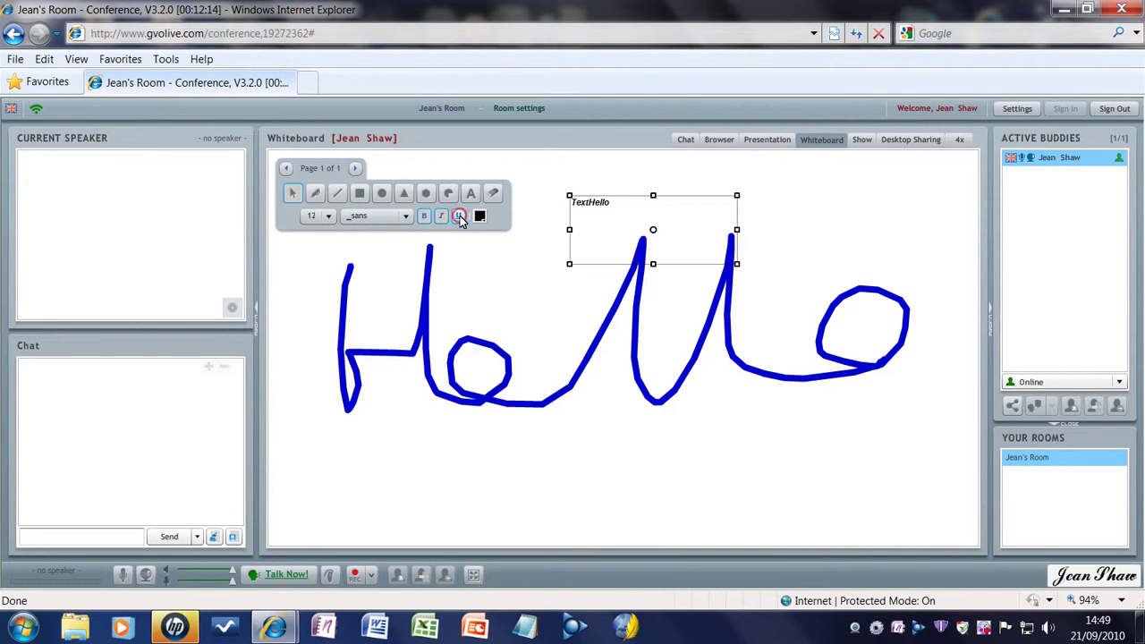
click(405, 216)
click(366, 261)
click(327, 216)
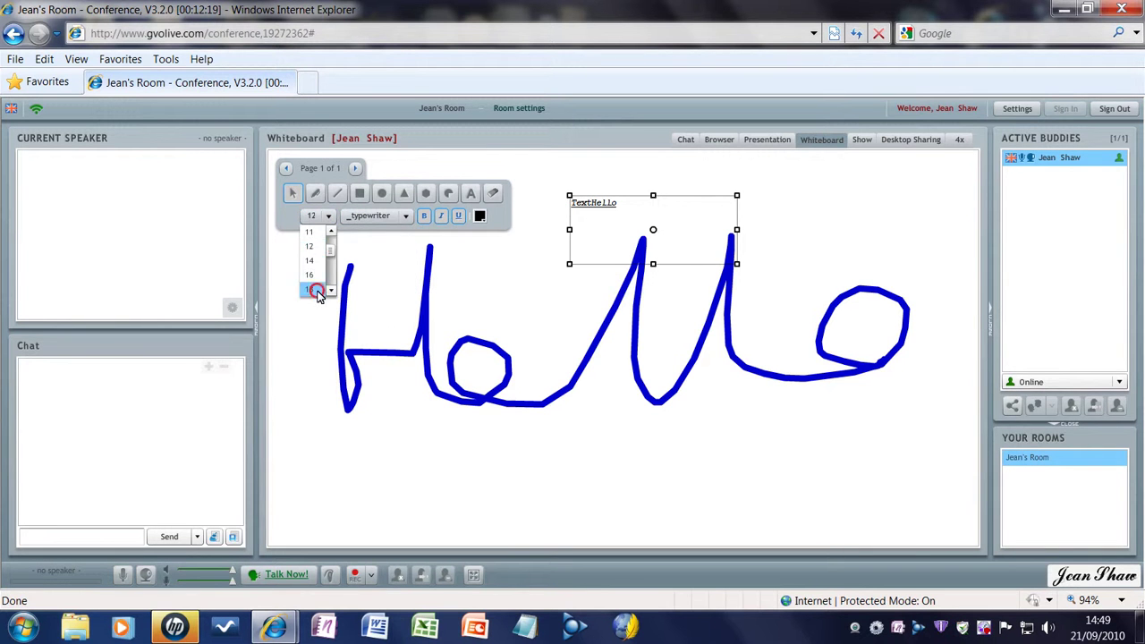
click(309, 290)
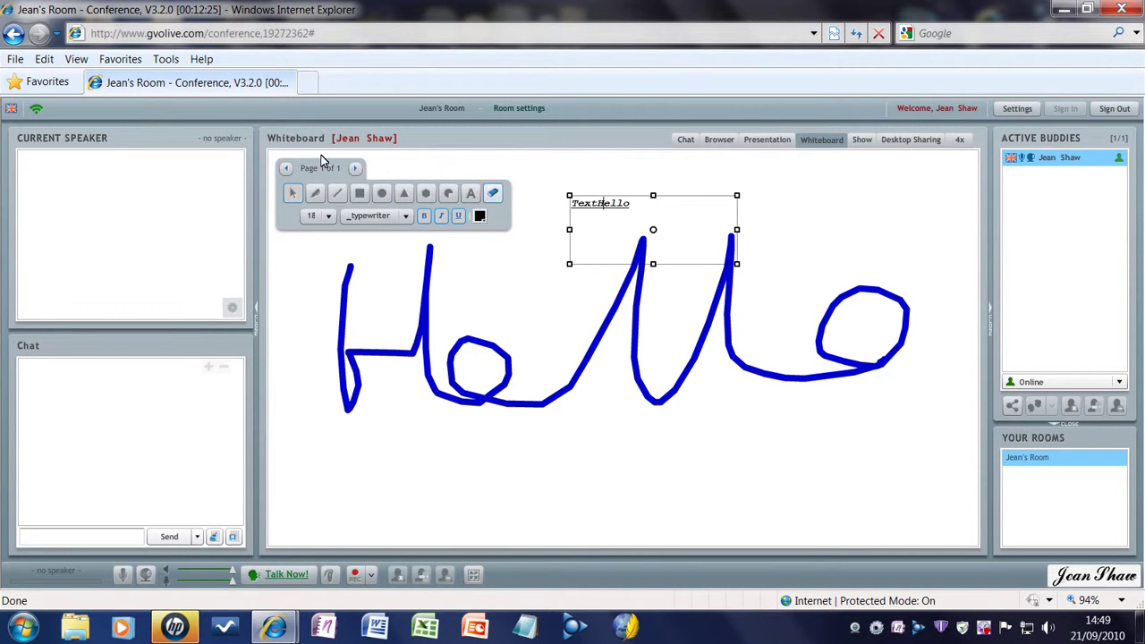
Step: Show the local video upload list and look at the video file picker, closing it without choosing a file
click(862, 140)
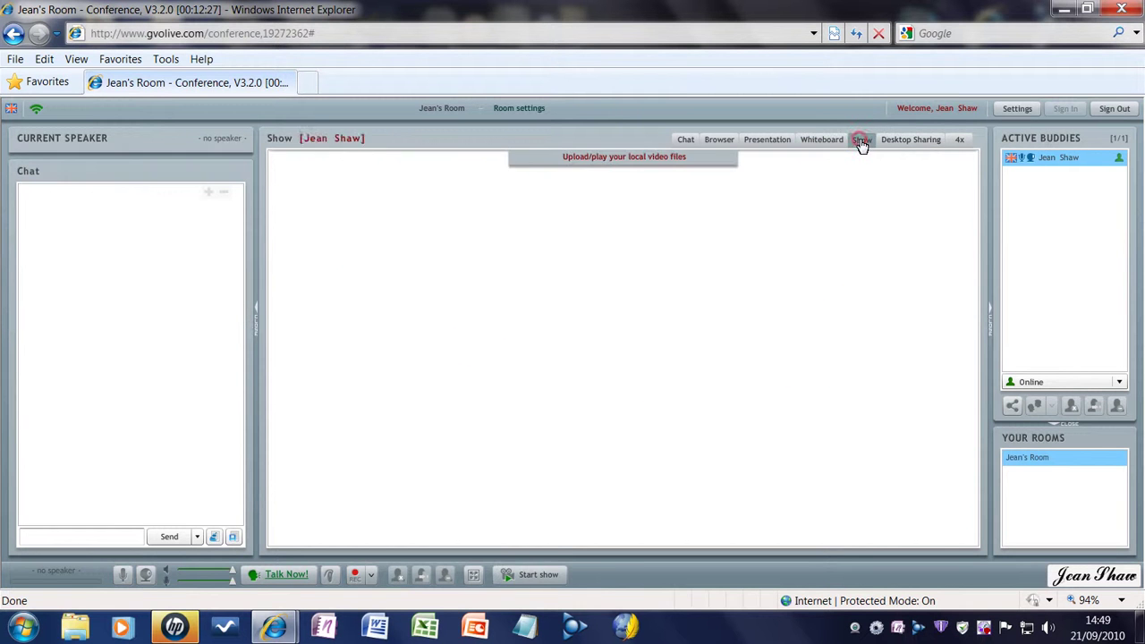
click(620, 168)
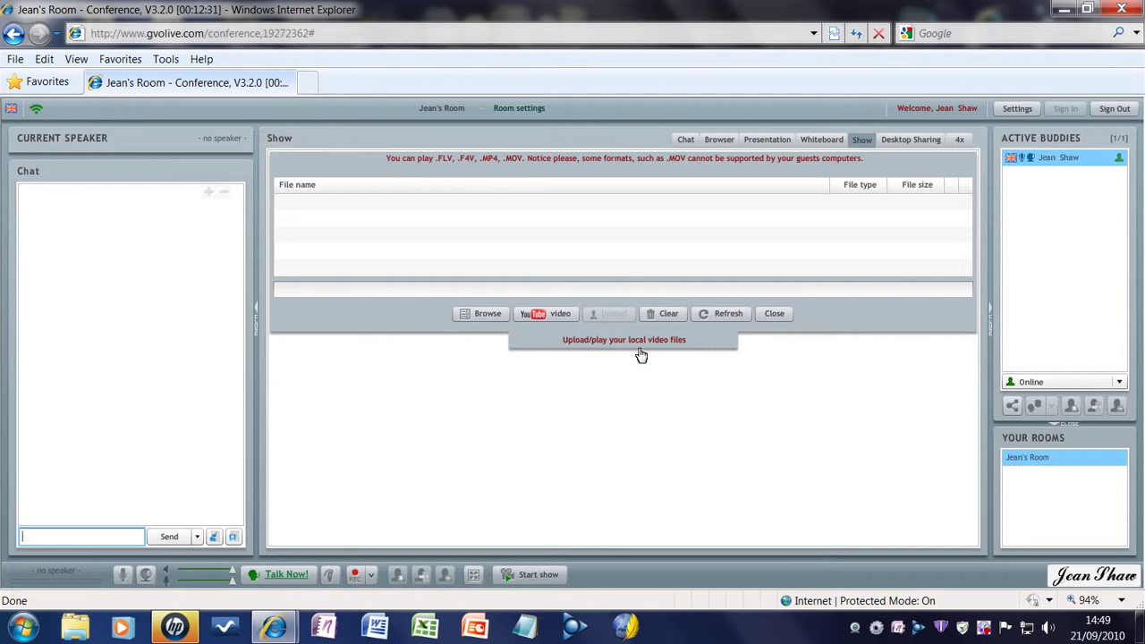
click(483, 315)
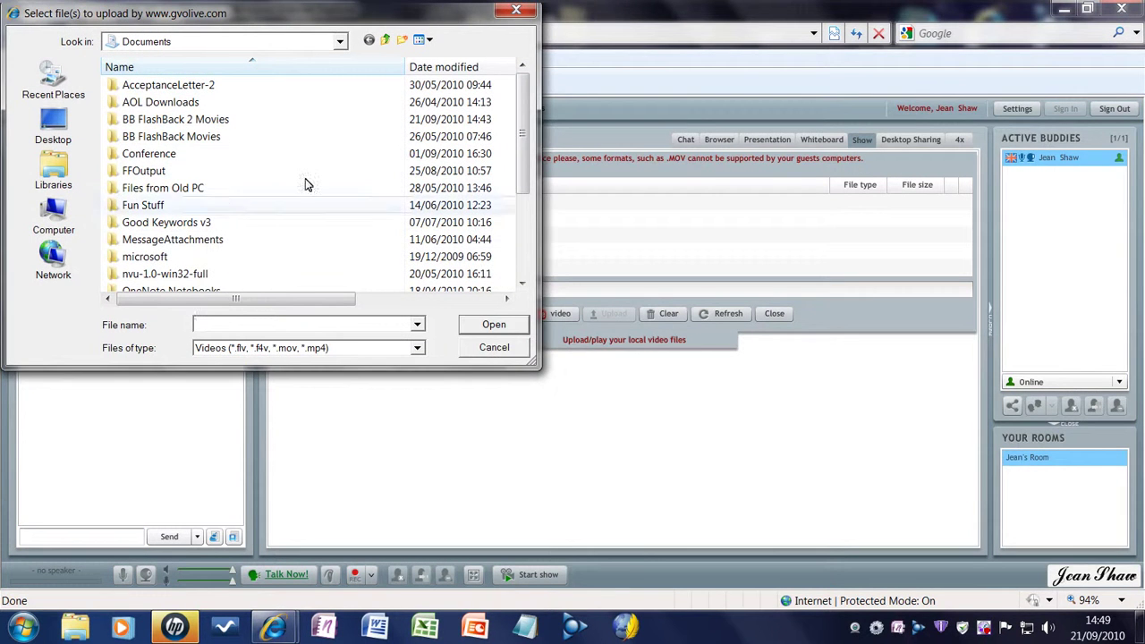
click(516, 10)
Step: Inspect the saved YouTube videos "GVO poem" and "Jodi - sandwiches", and close the video list
click(552, 317)
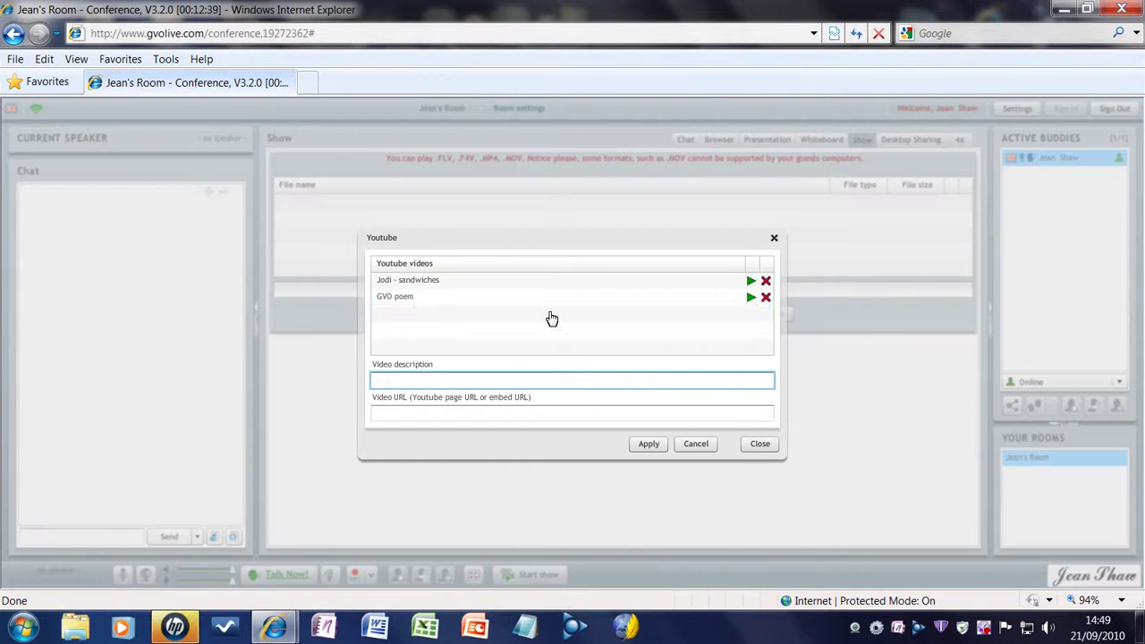
click(398, 301)
click(750, 283)
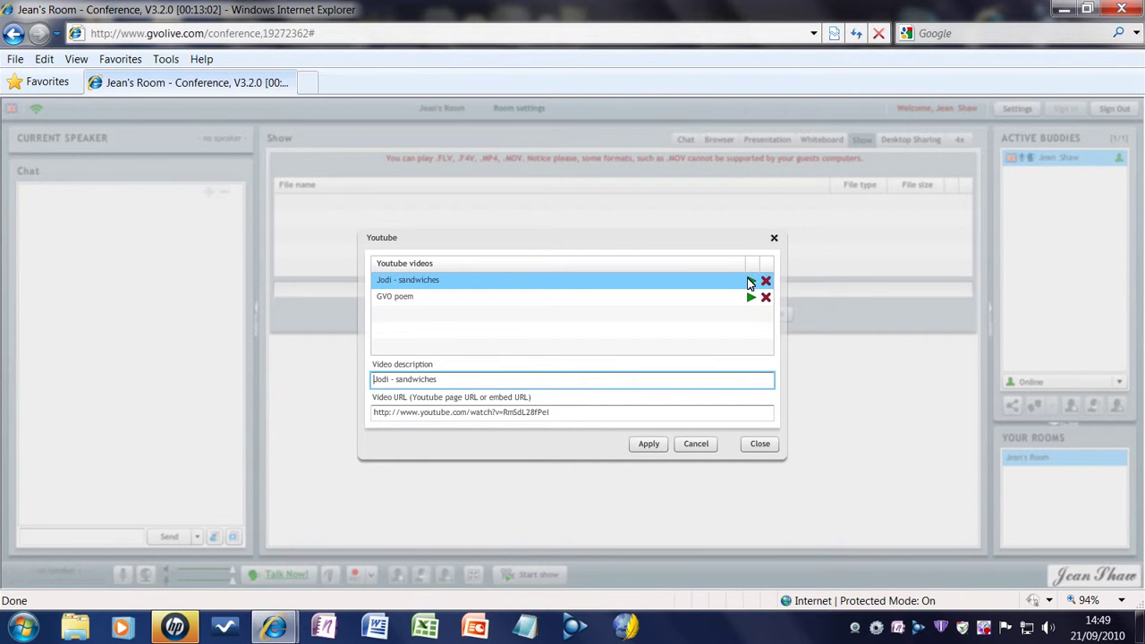
click(775, 239)
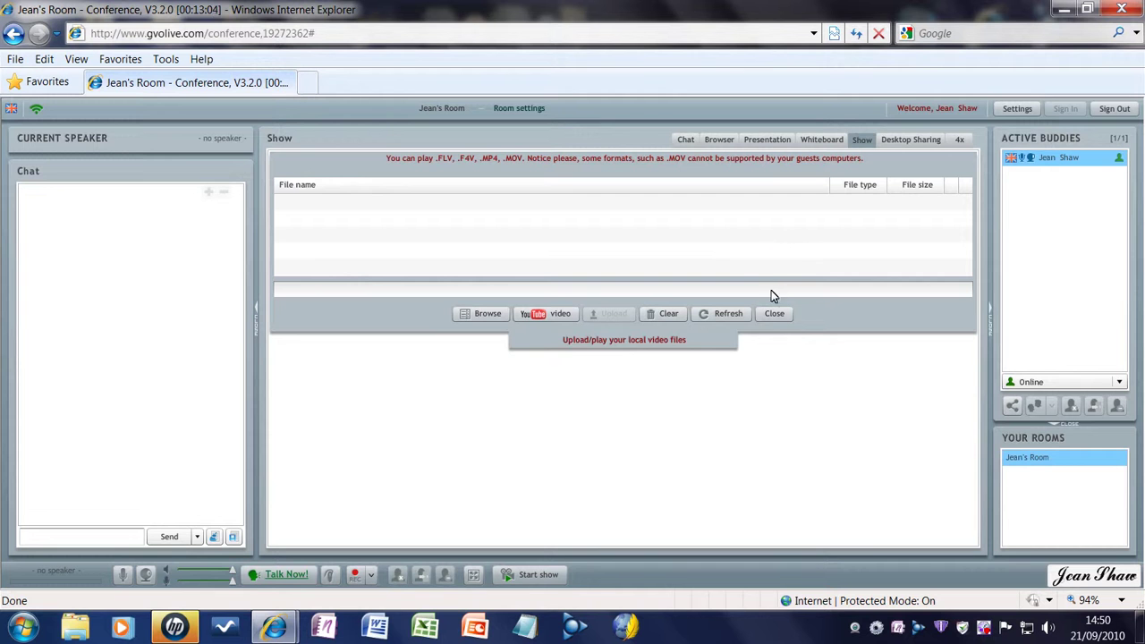
Step: View the room's Desktop Sharing and 4x displays and check the active buddy's microphone and camera icons
click(899, 140)
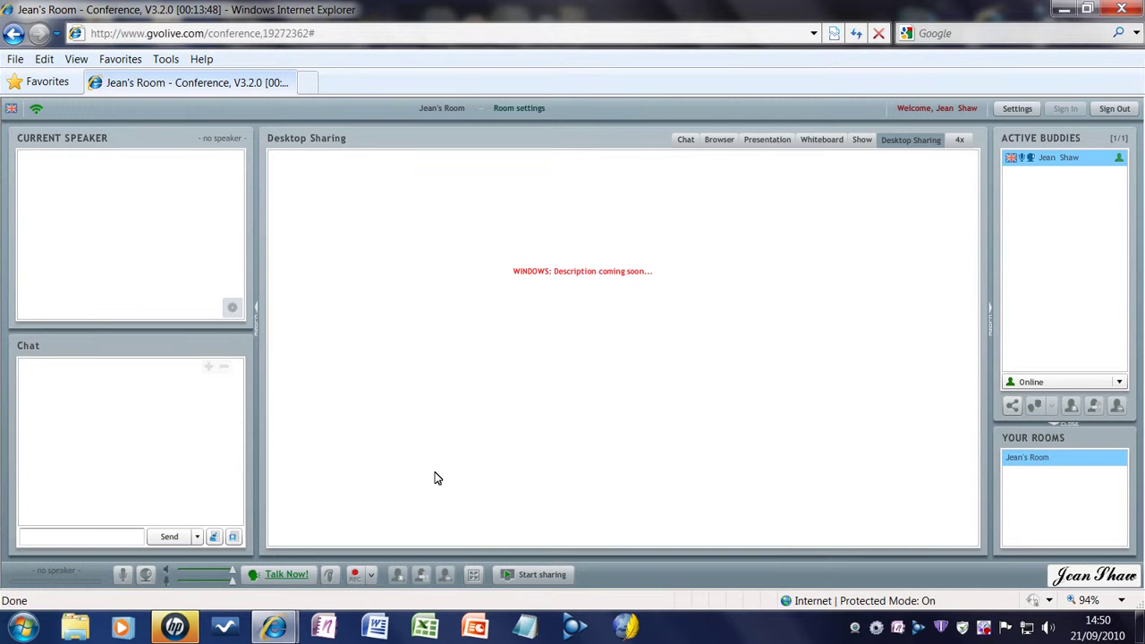
click(959, 141)
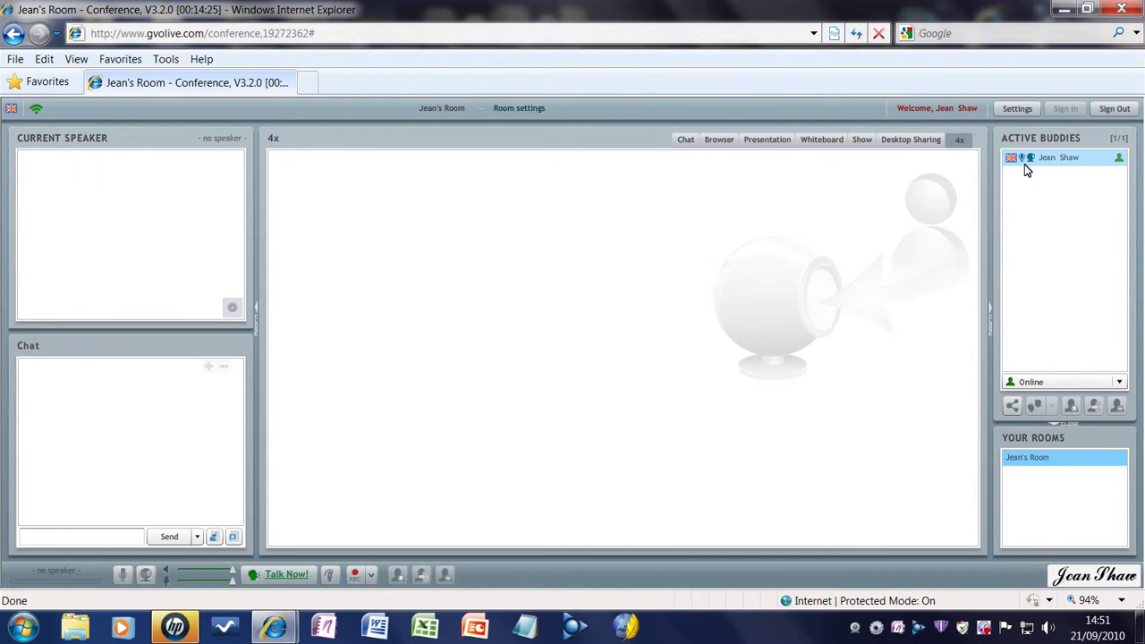
click(1025, 163)
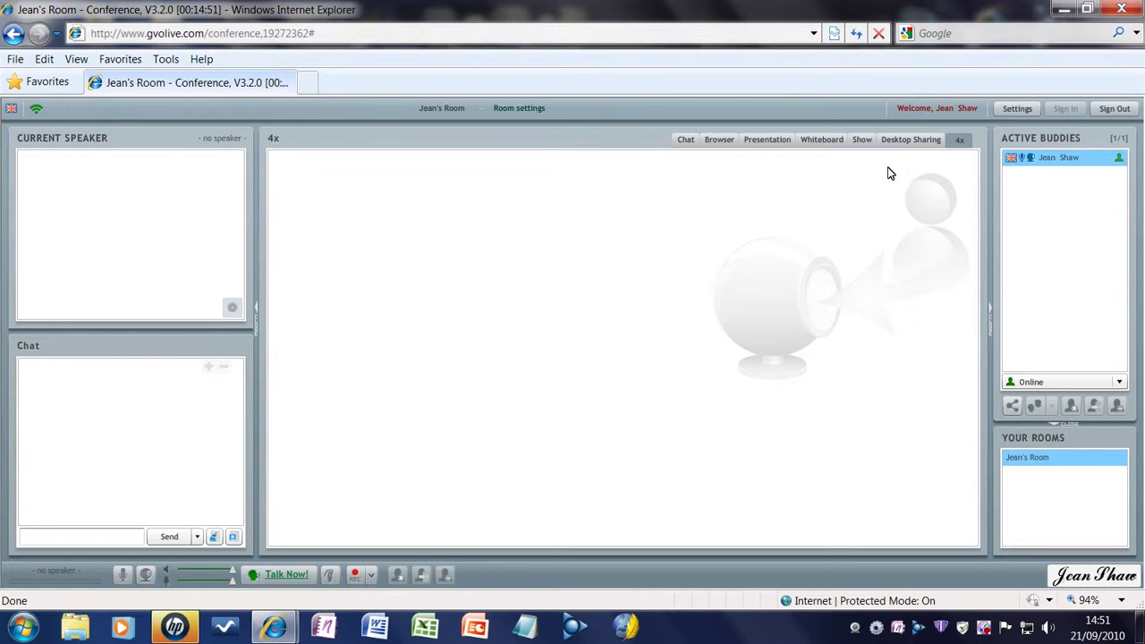
Step: Inspect the room's shared files, checking the options for Sept10 Mercury.pdf.pdf, and close the list
click(1013, 408)
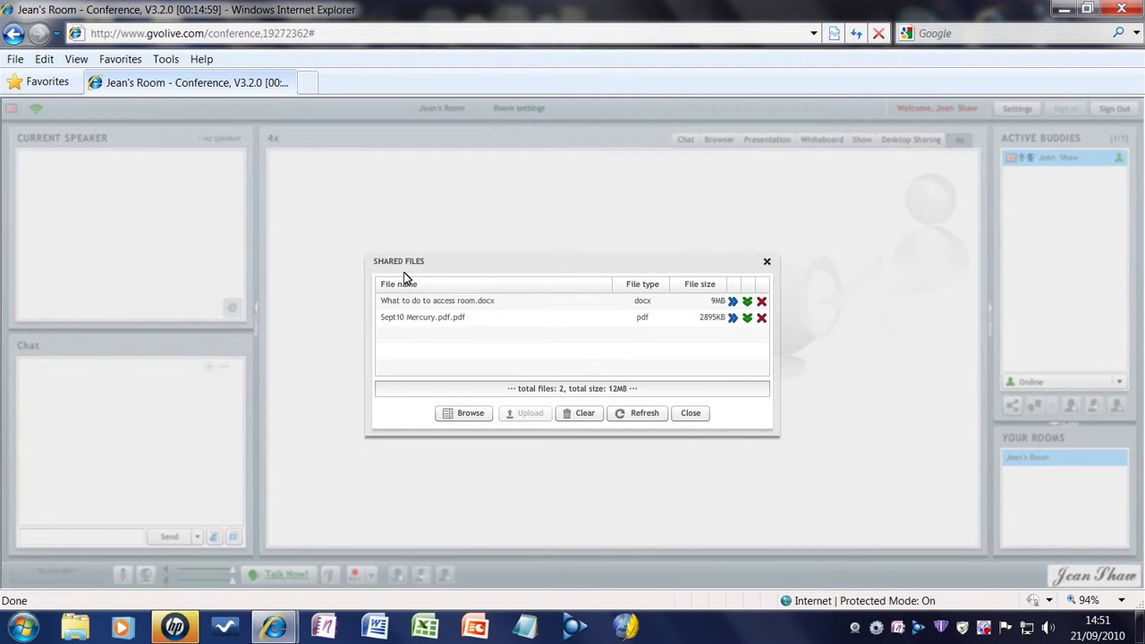
click(723, 320)
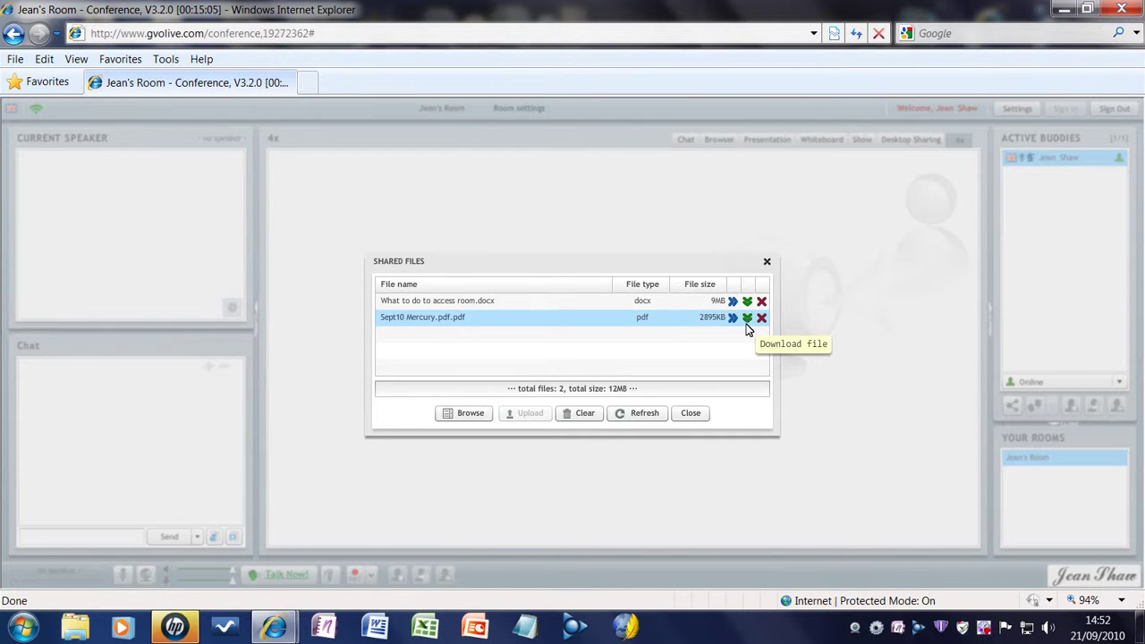
click(688, 413)
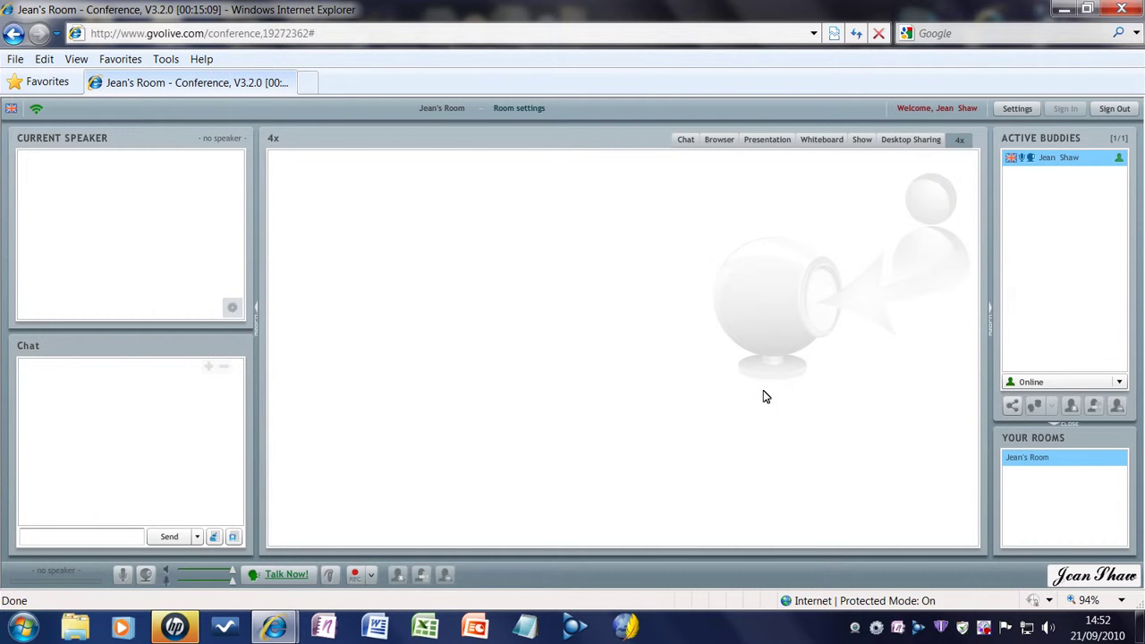
Step: Look through the recording options without choosing one, and dismiss the Windows color scheme prompt
click(364, 580)
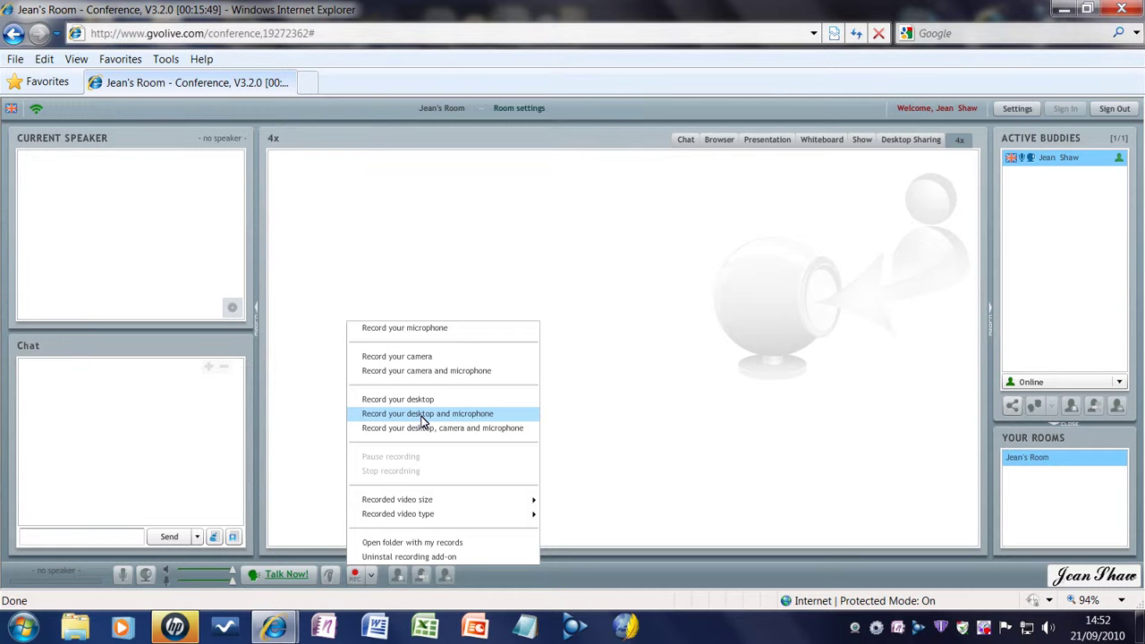
click(695, 404)
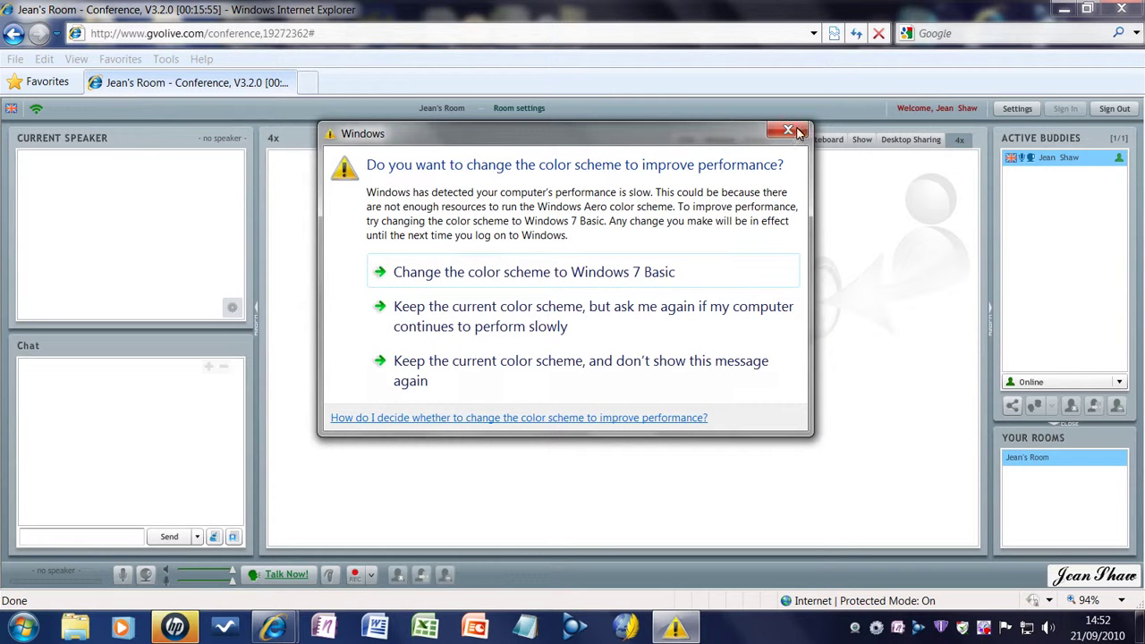
click(790, 132)
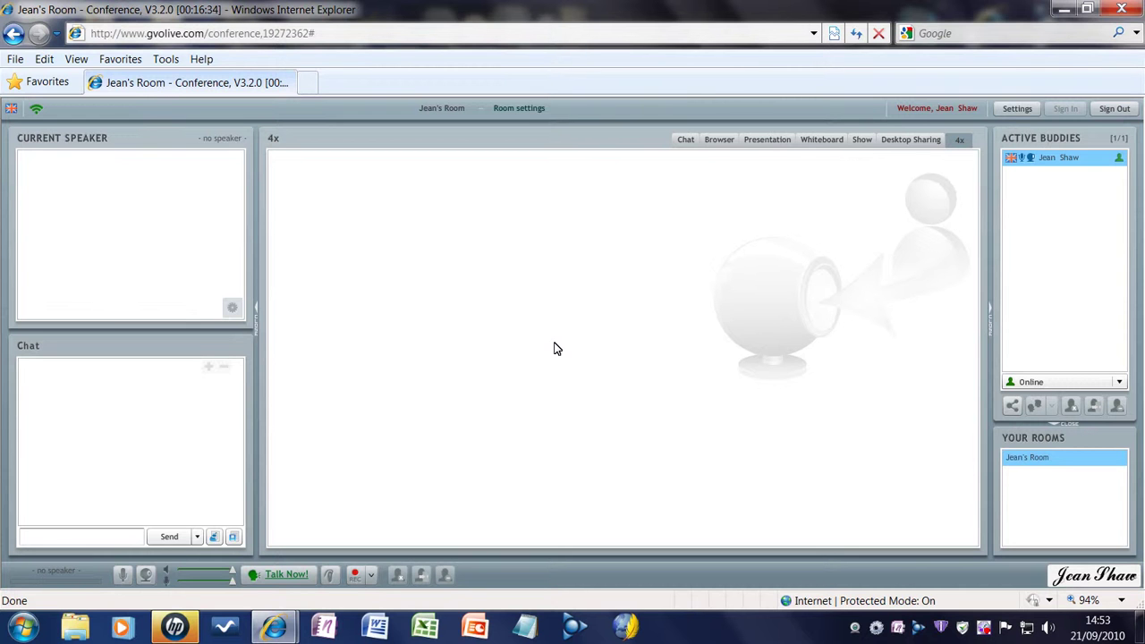
Step: View the room's main Chat area and the shared Browser, and return to Chat
click(685, 140)
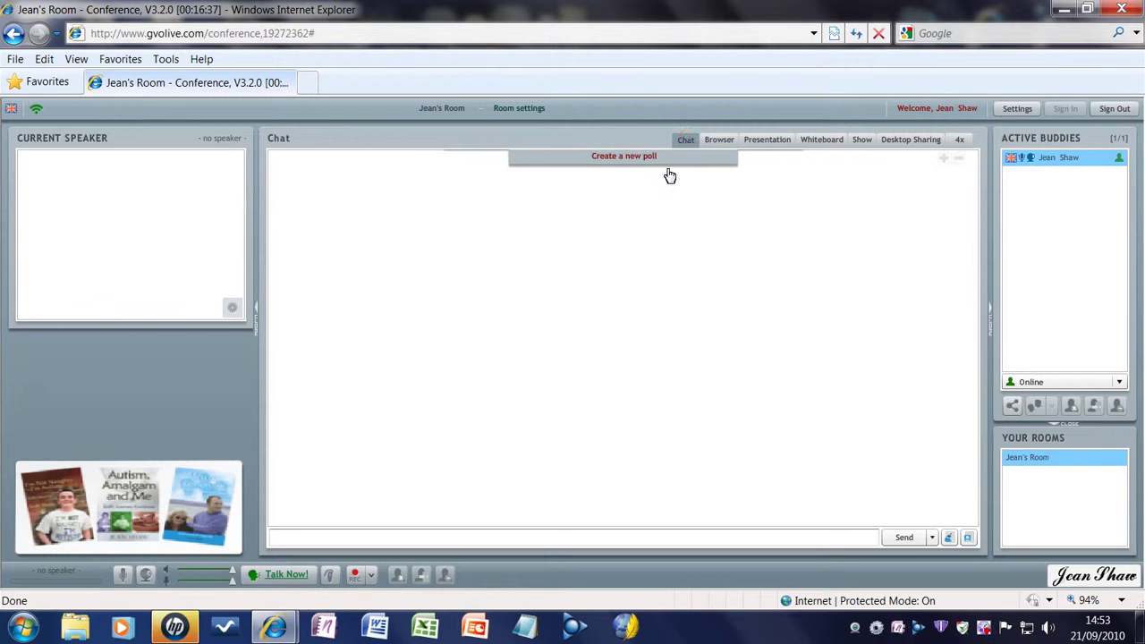
click(720, 142)
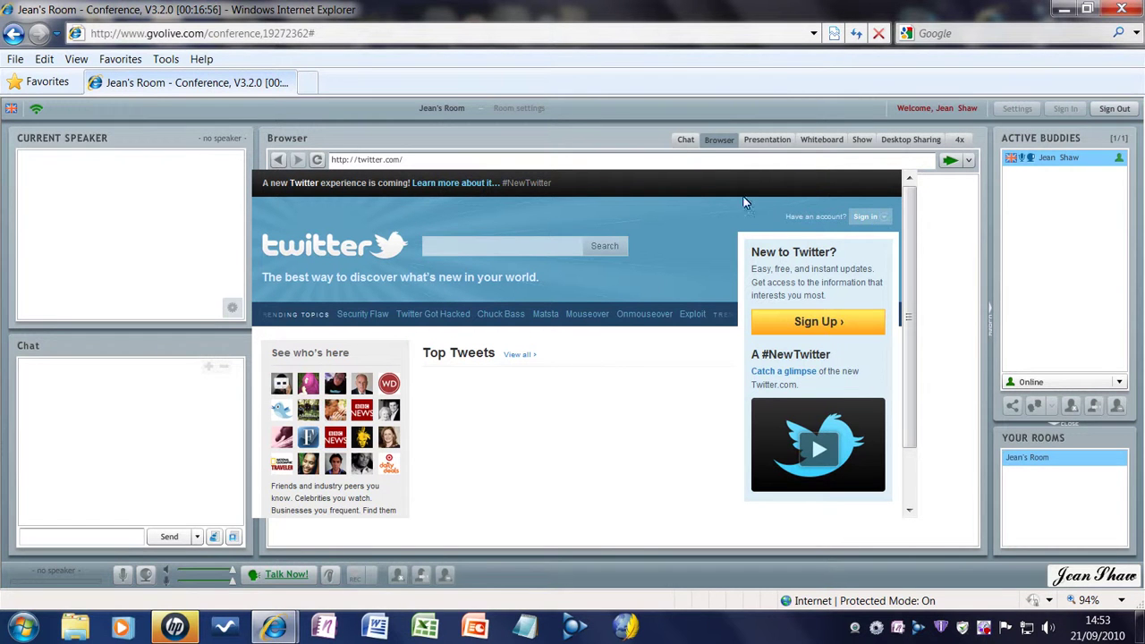
click(685, 142)
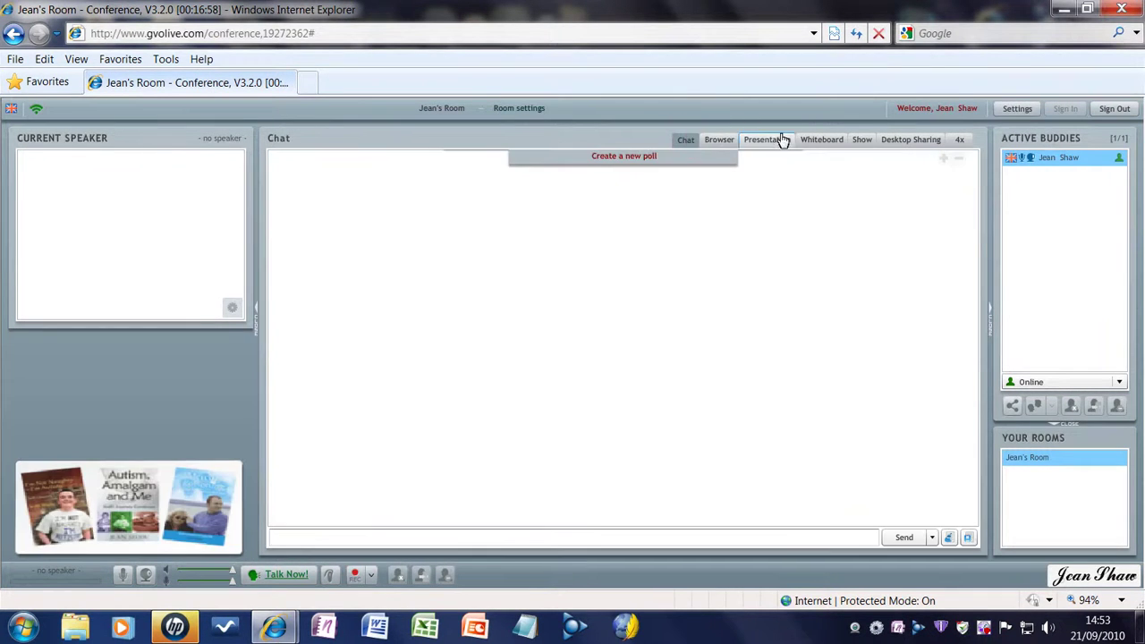